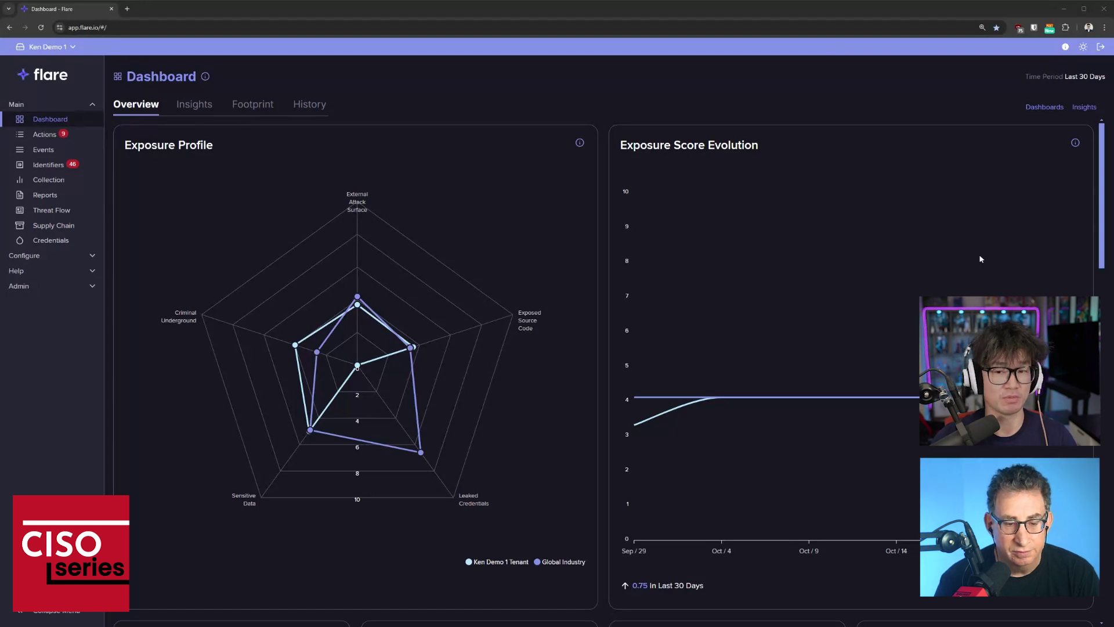
- Open the Identifiers page showing six identifiers in use and 46 recommended
mouse_move(981, 258)
left_click(48, 166)
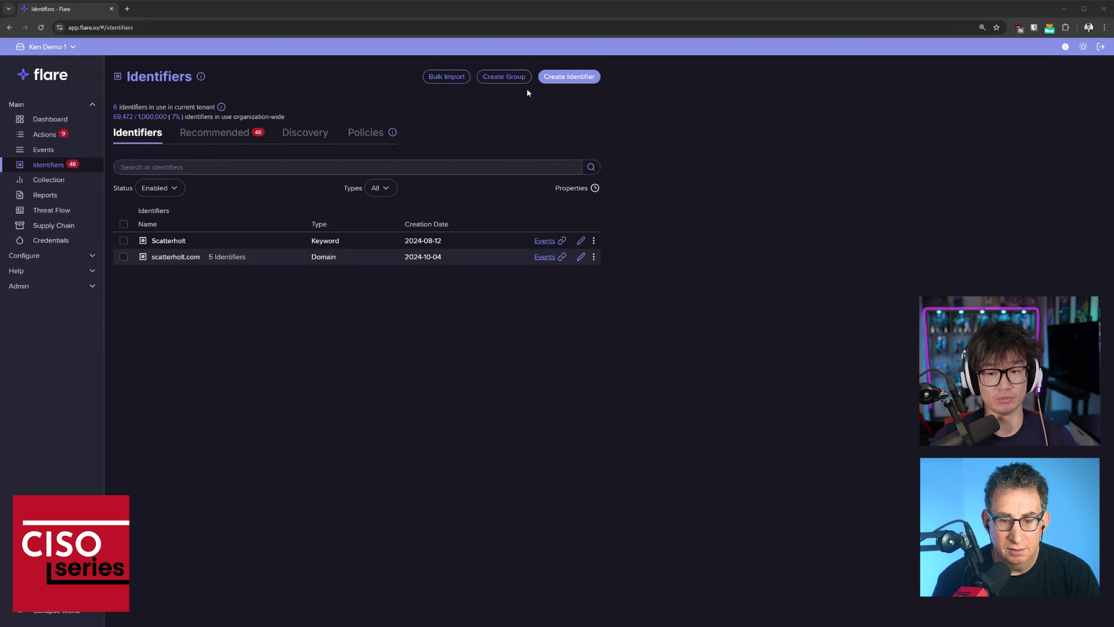
- Review the Create Identifier form's Type options, then open the scatterholt.com Events list
left_click(554, 80)
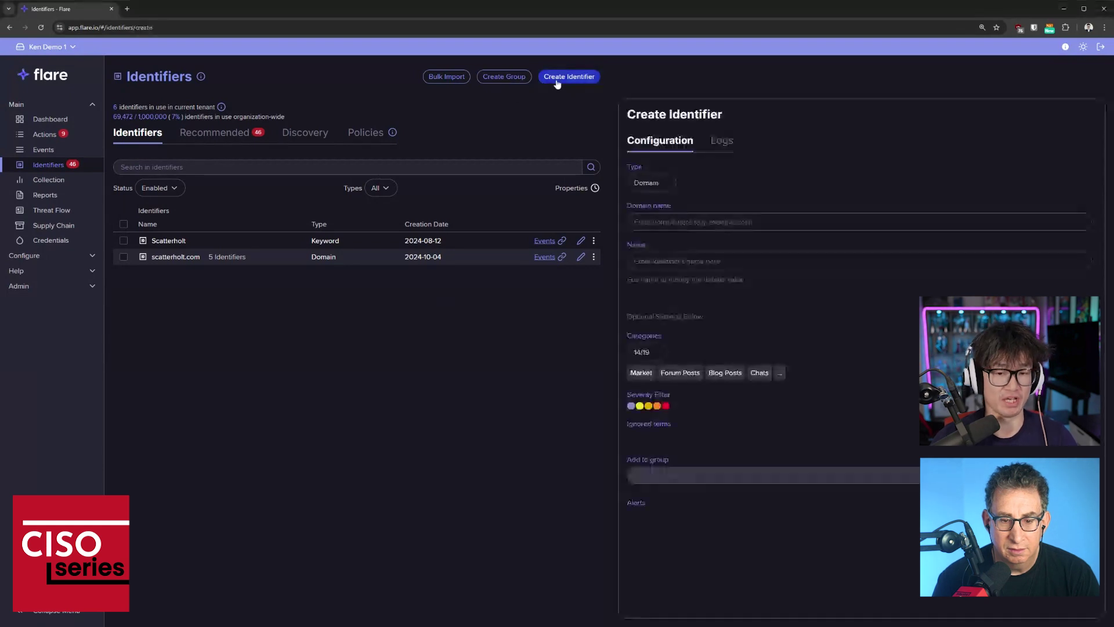
left_click(649, 183)
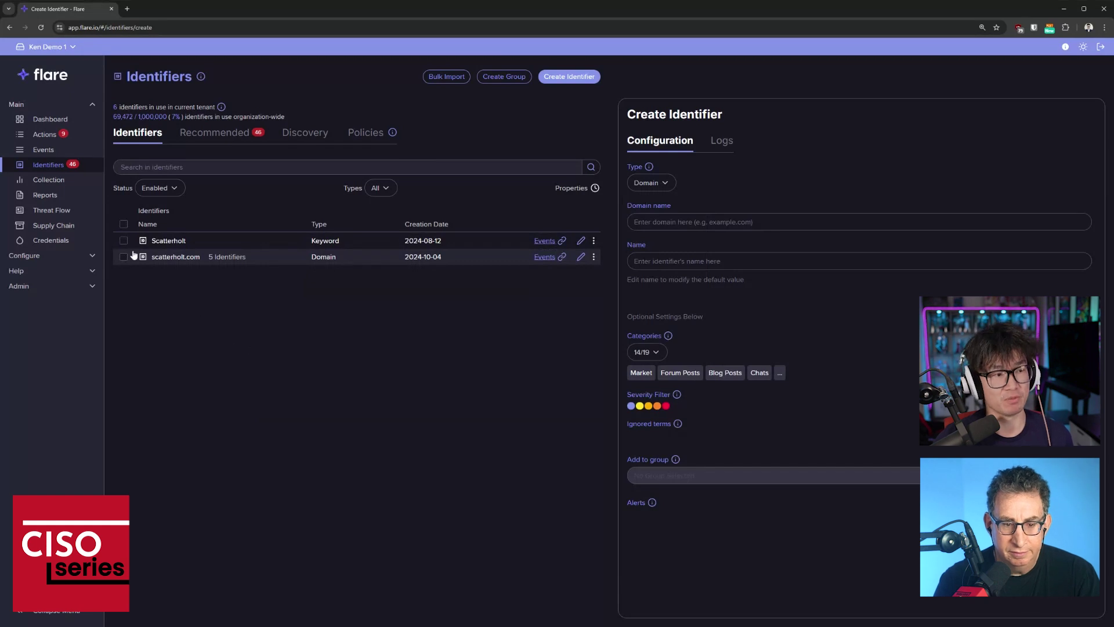
left_click(48, 150)
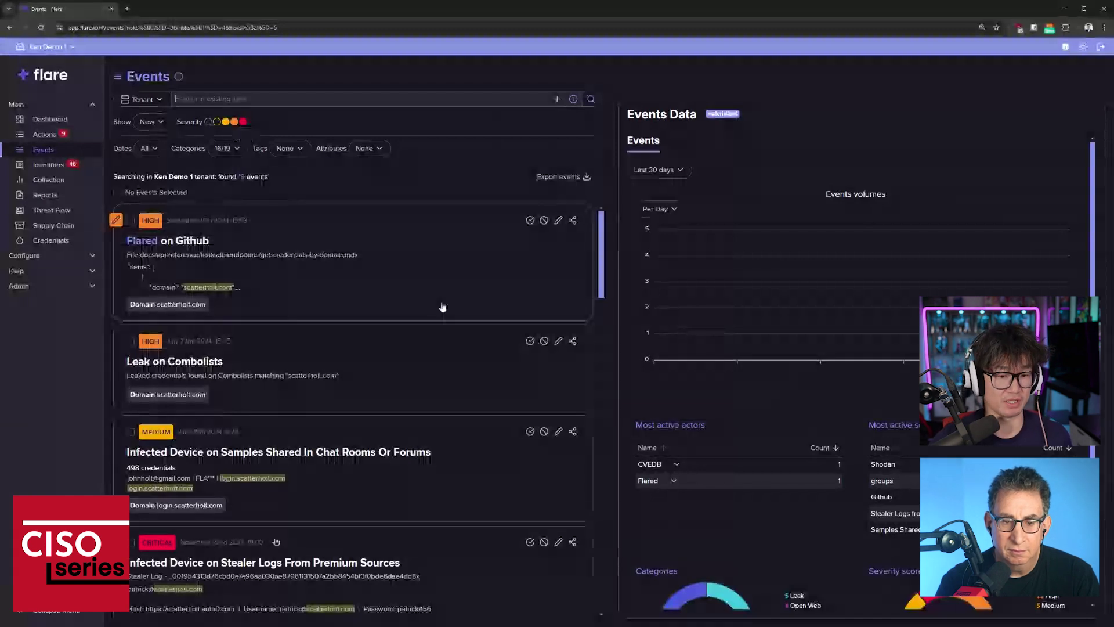
- Open the high-severity 'Flared on Github' event's Summary panel
left_click(490, 240)
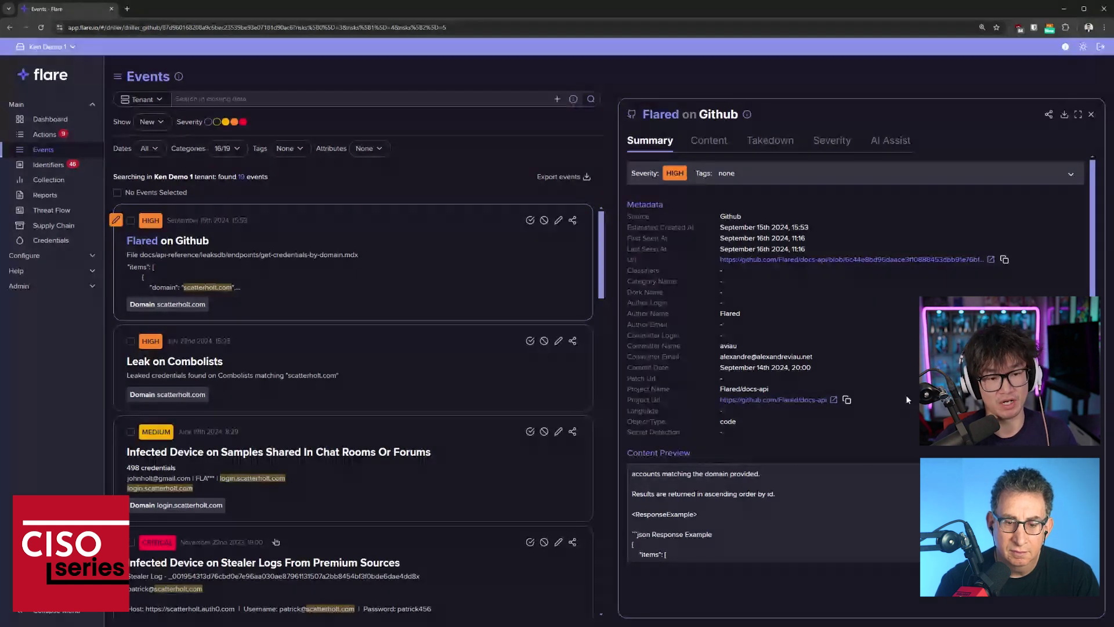
scroll(910, 389, "down", 2)
scroll(772, 415, "down", 2)
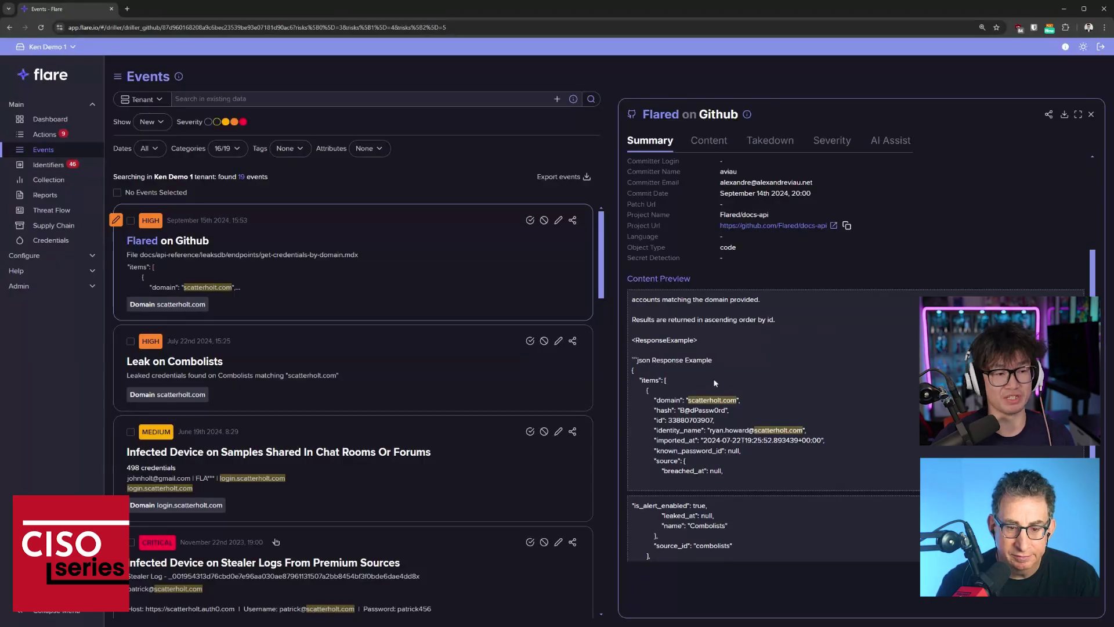
scroll(441, 303, "down", 1)
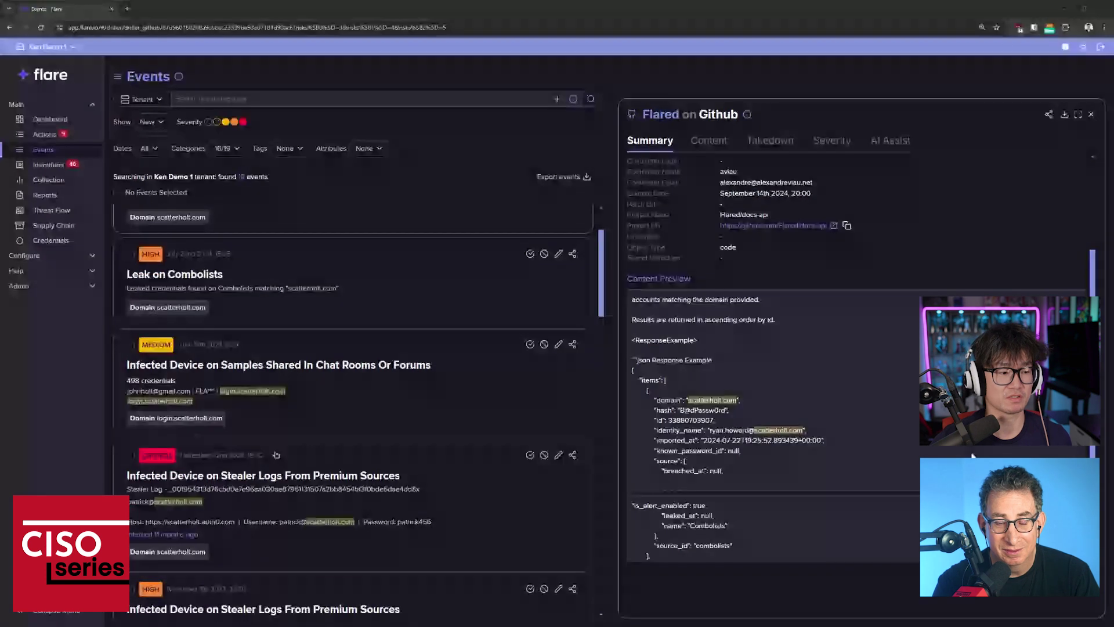
- Open the critical premium-source stealer-log event and view its full device and credential contents
left_click(447, 523)
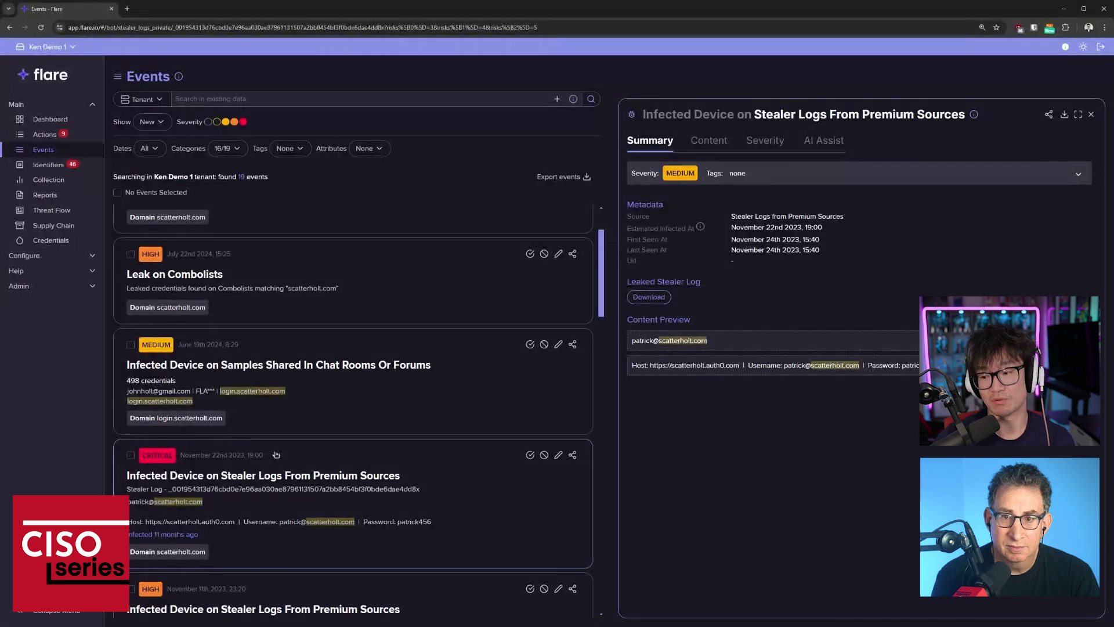
left_click(708, 140)
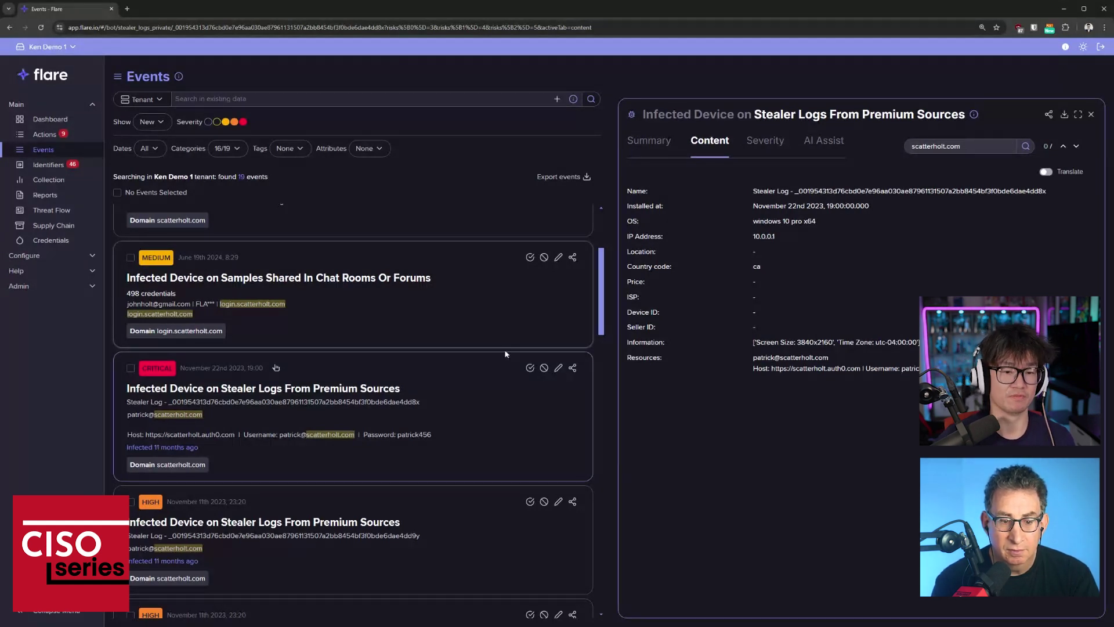
scroll(435, 427, "down", 2)
scroll(441, 424, "down", 2)
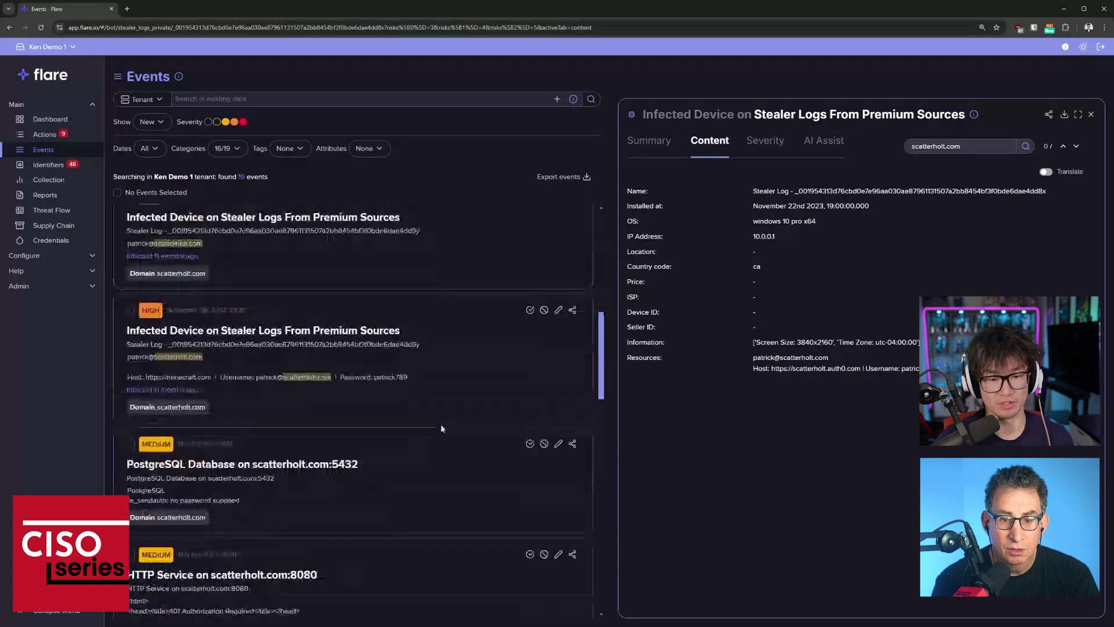
scroll(426, 434, "down", 2)
scroll(436, 436, "down", 3)
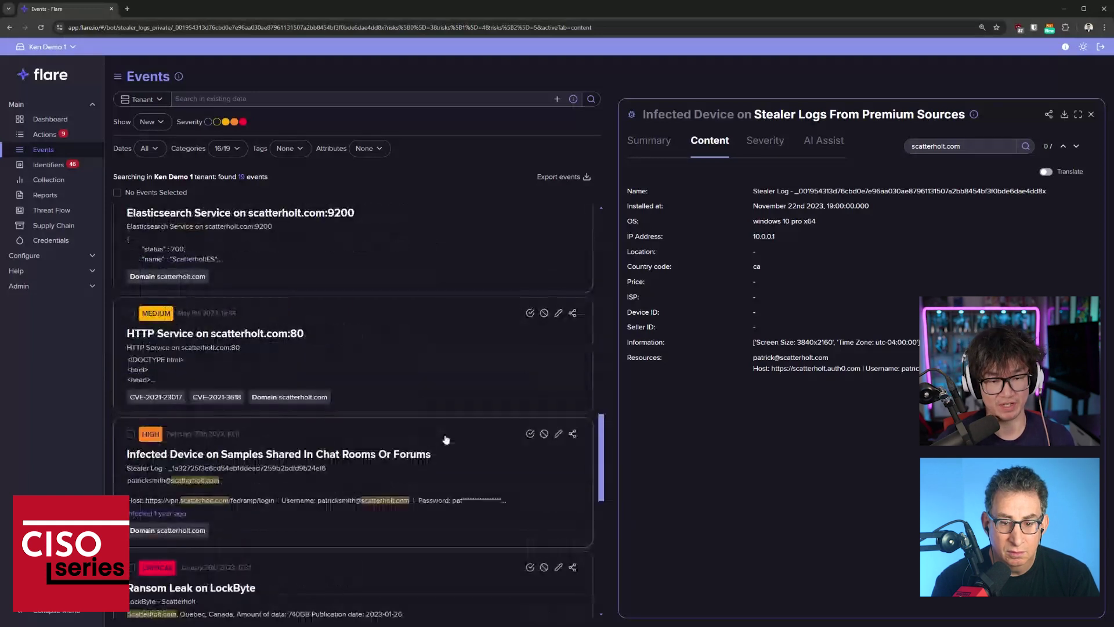
- Open the 'Infected Device on Samples Shared In Chat Rooms Or Forums' event's contents
left_click(445, 440)
scroll(524, 444, "down", 1)
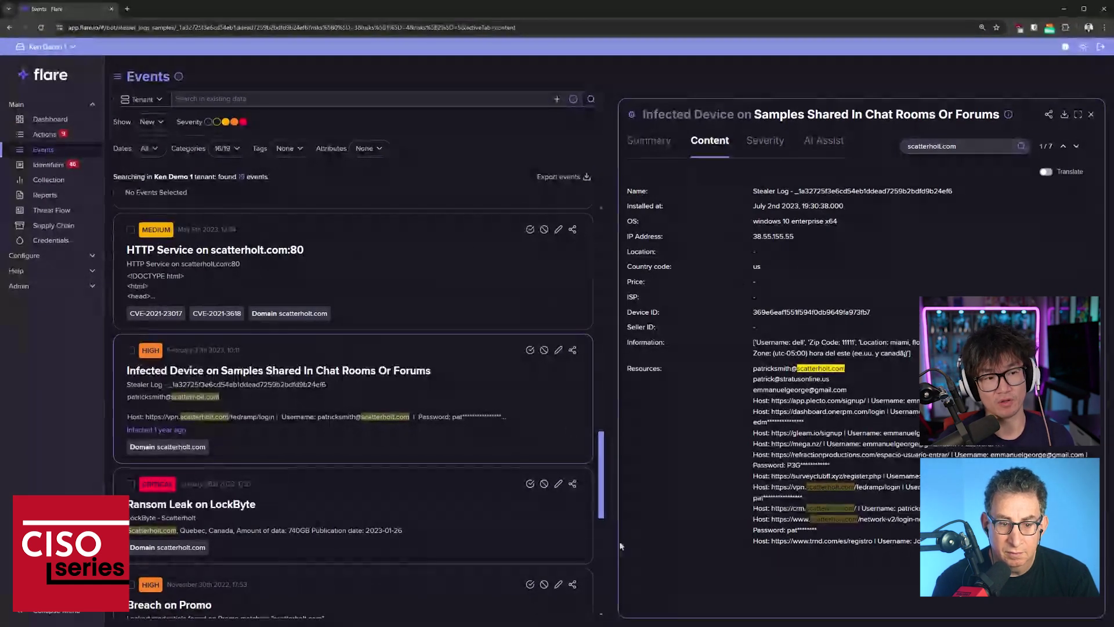
scroll(441, 503, "up", 5)
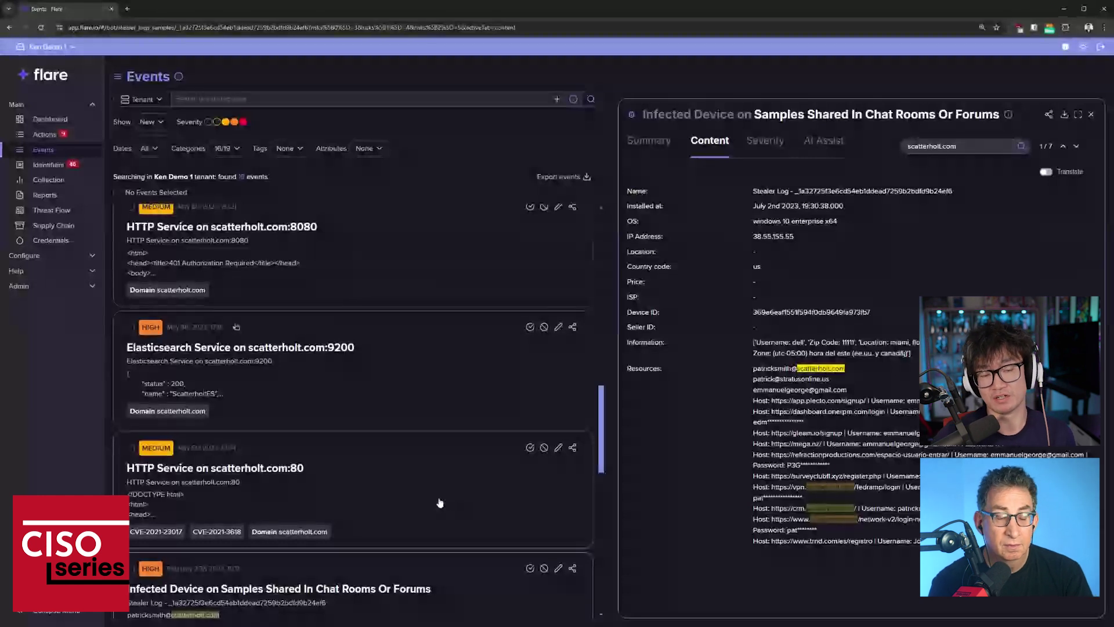
scroll(441, 502, "up", 5)
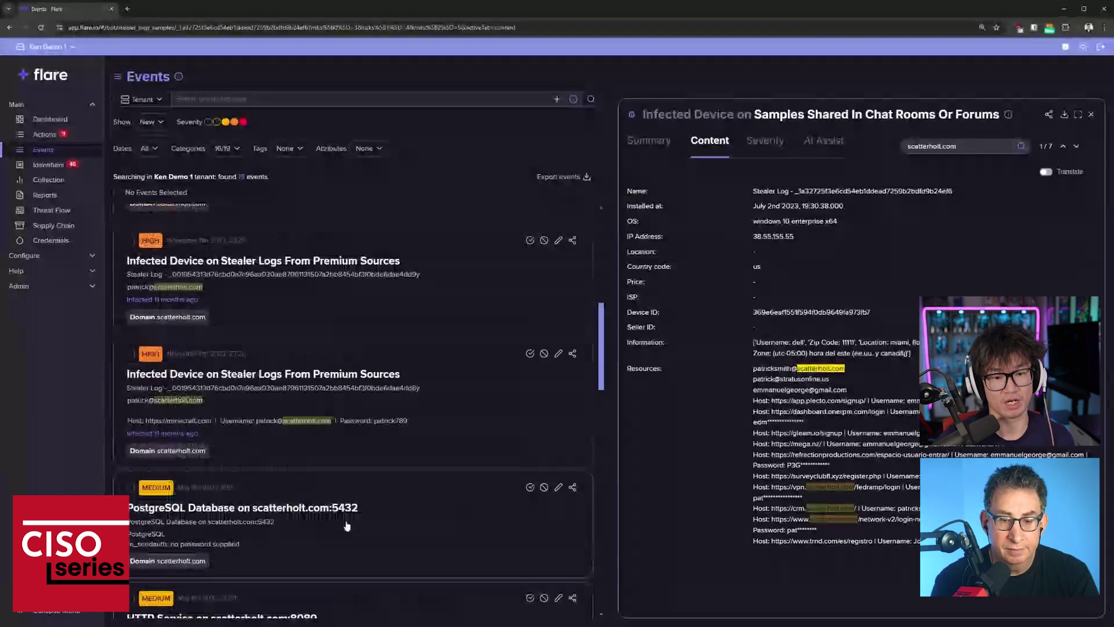